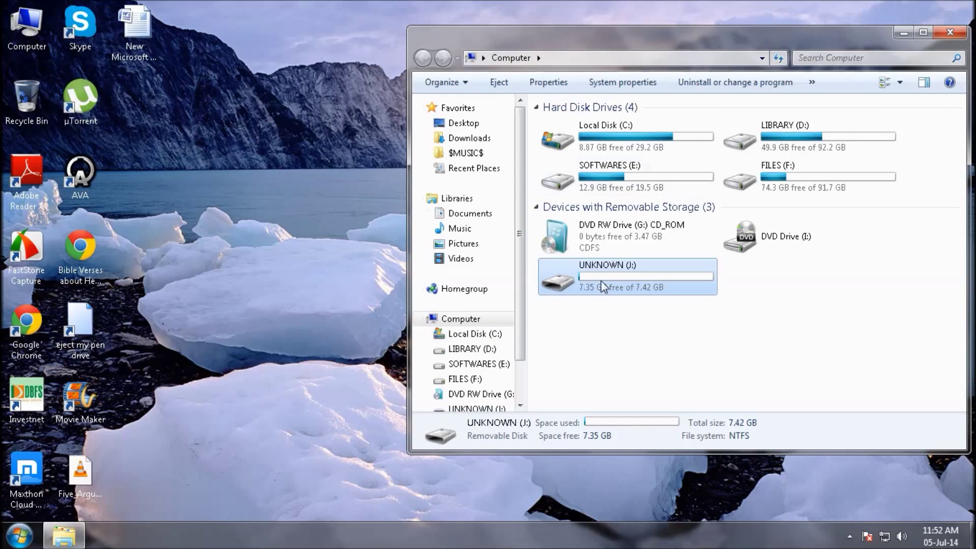
Open the Format dialog for UNKNOWN (J:), then close it and the Computer window.
right_click(600, 278)
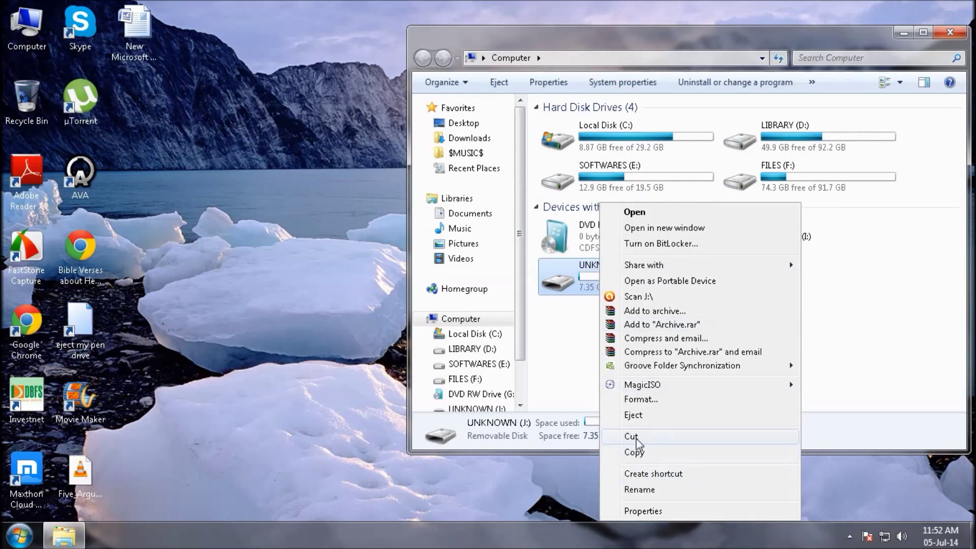
click(639, 400)
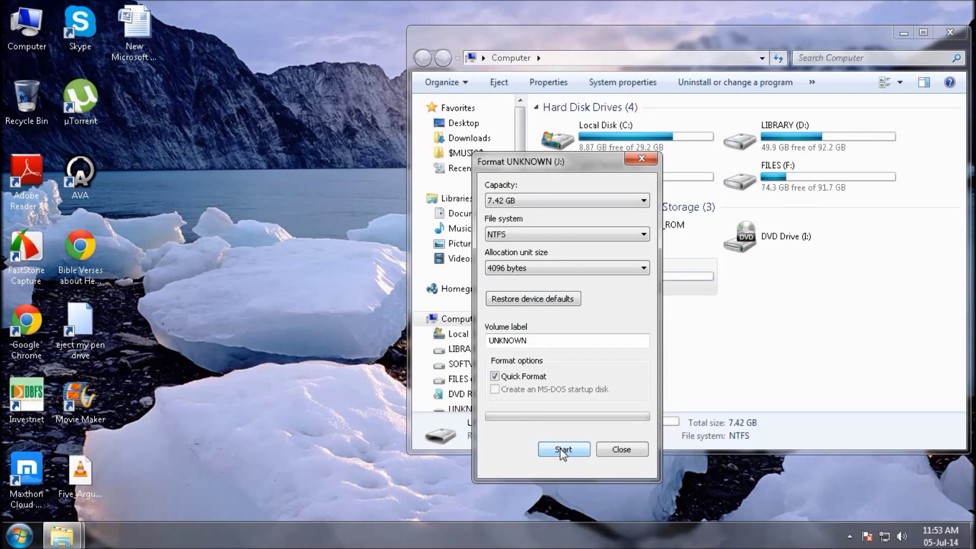
click(676, 450)
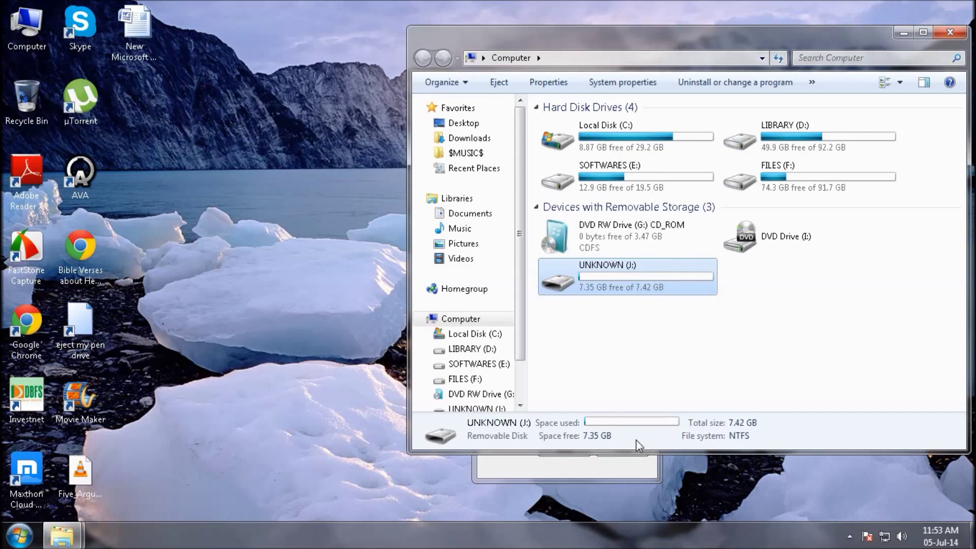
click(950, 32)
click(642, 158)
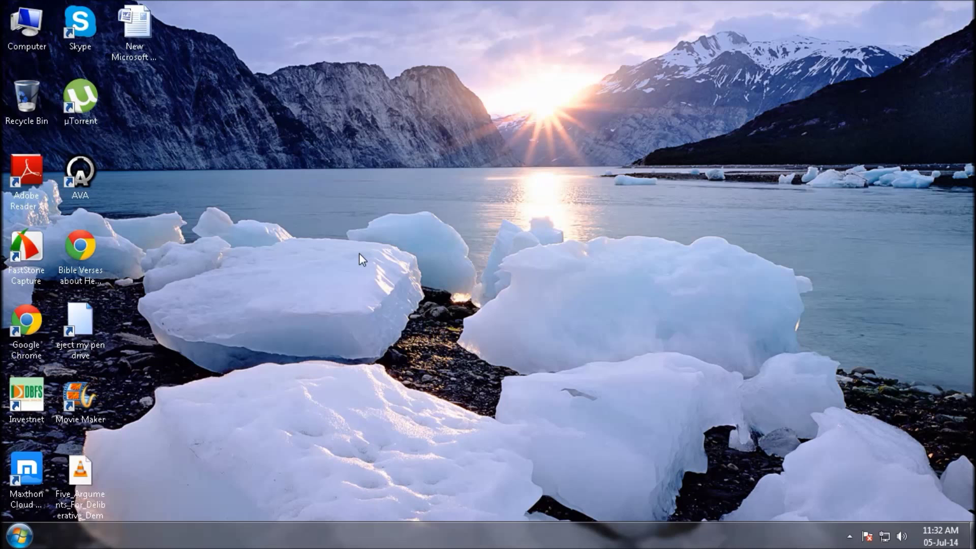
Check the drive list in Computer, then launch Google Chrome from the desktop shortcut.
double_click(25, 28)
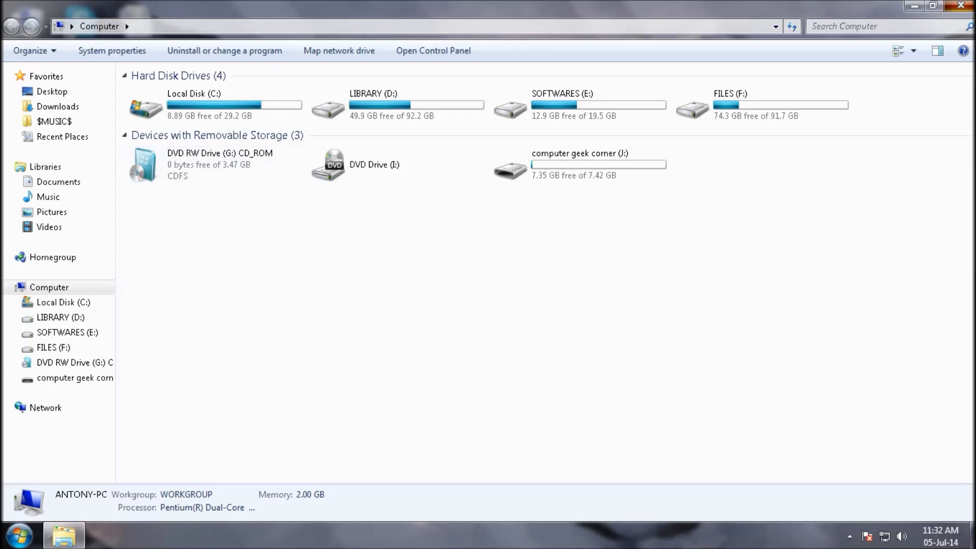
click(961, 5)
double_click(5, 332)
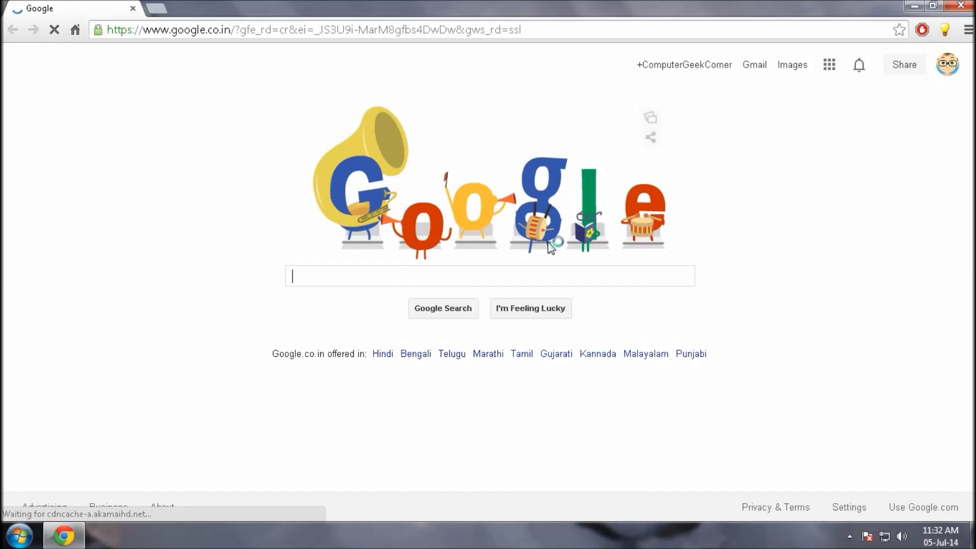
Search 'magic iso' and request Magic ISO Maker from Download Site 1, cancelling the duplicate download.
text(magic iso)
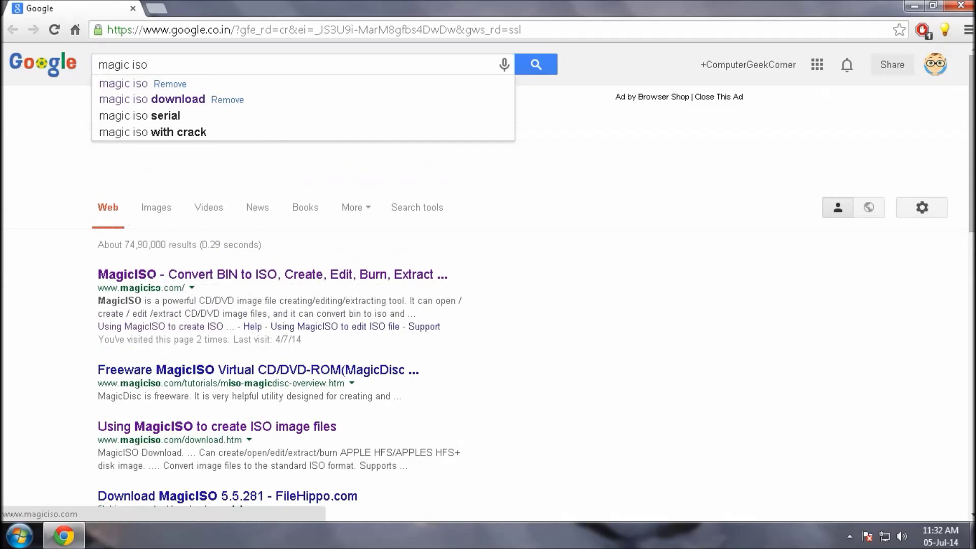
click(250, 275)
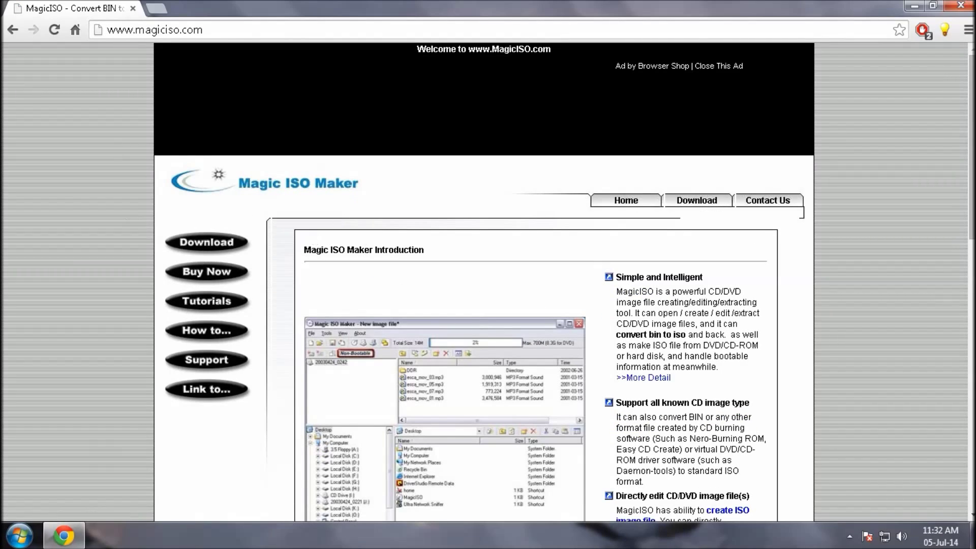
click(209, 240)
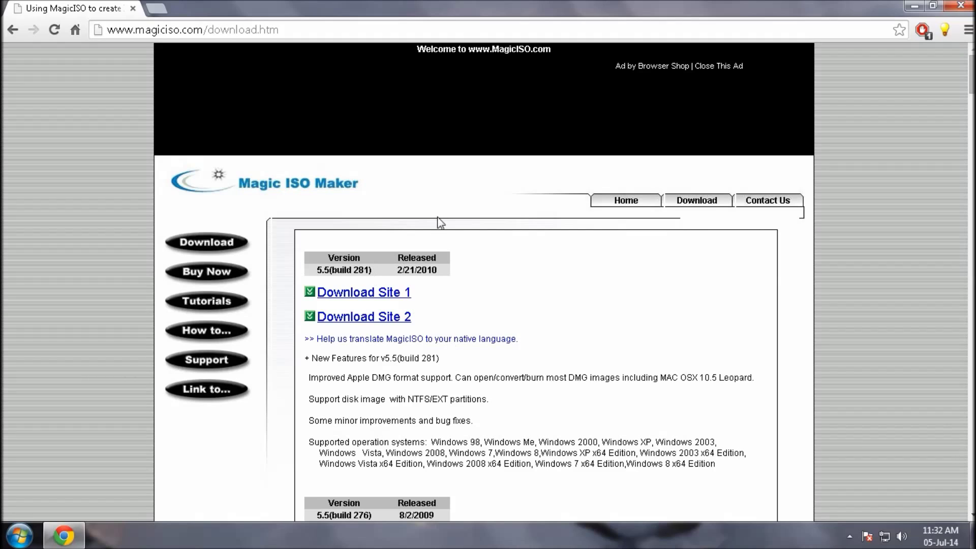
click(359, 294)
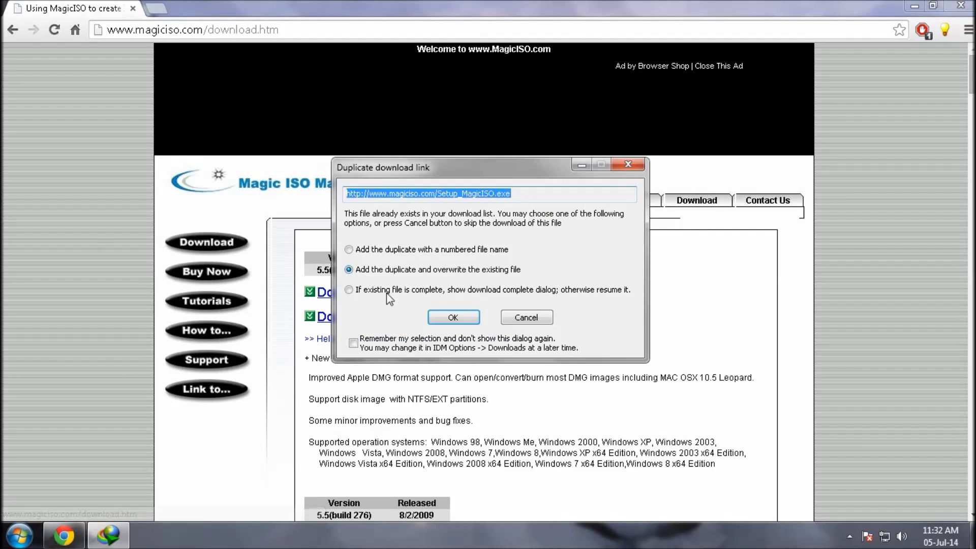
click(526, 317)
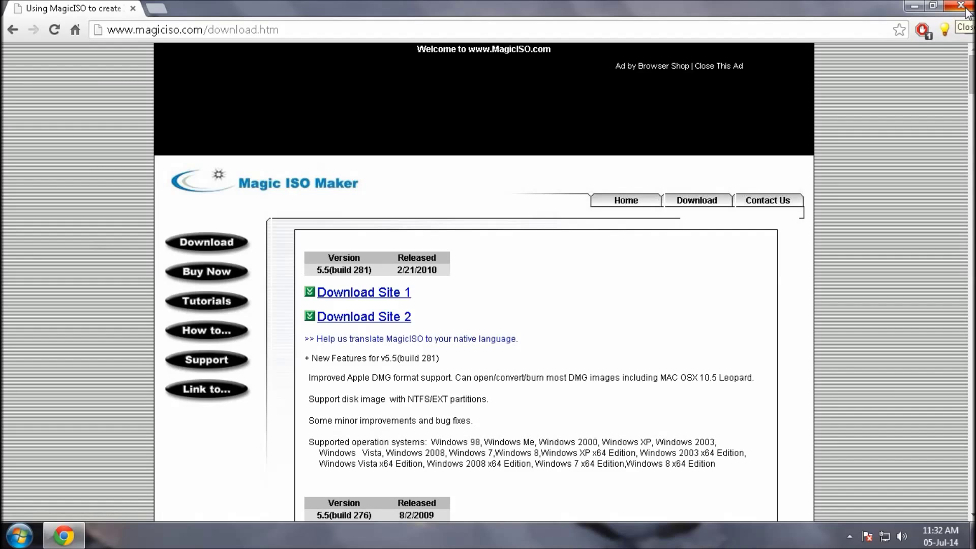
click(156, 9)
Search 'zotac usb maker', open the Josh Cell Softwares page, and cancel the duplicate download.
text(zota)
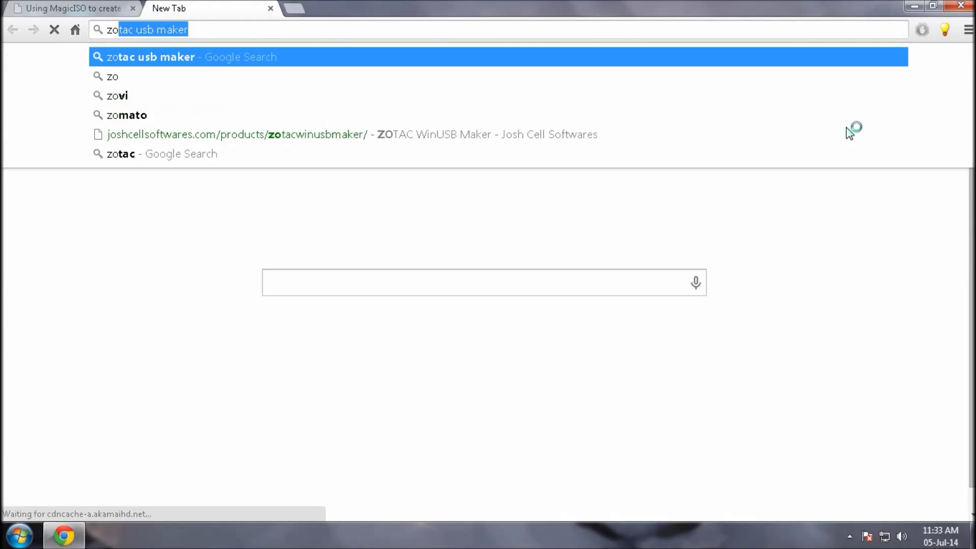
text(c usb maker)
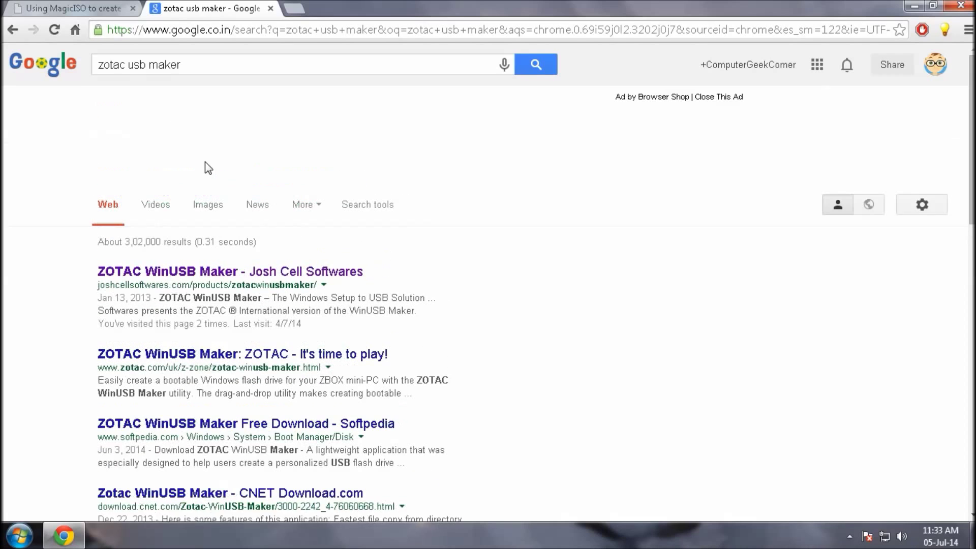
click(170, 275)
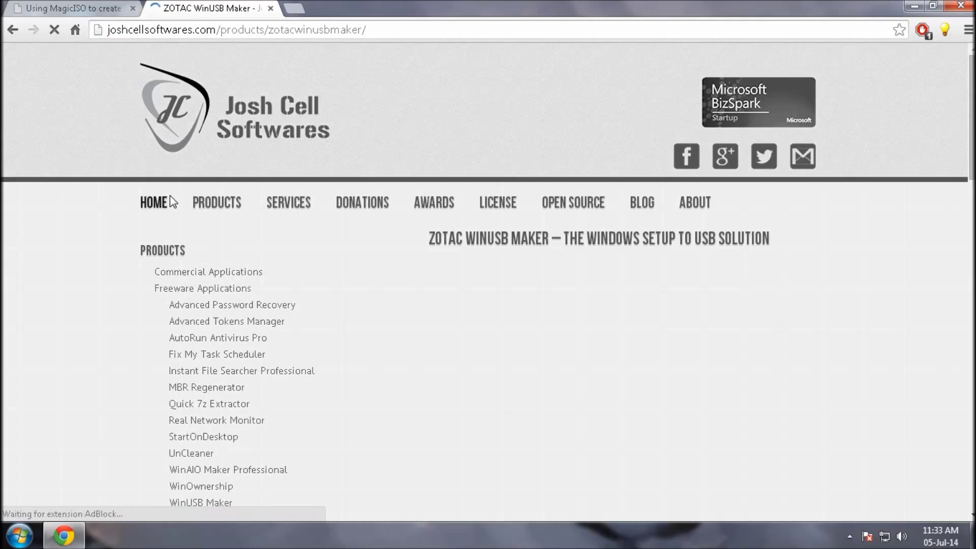
scroll(529, 346, down, 5)
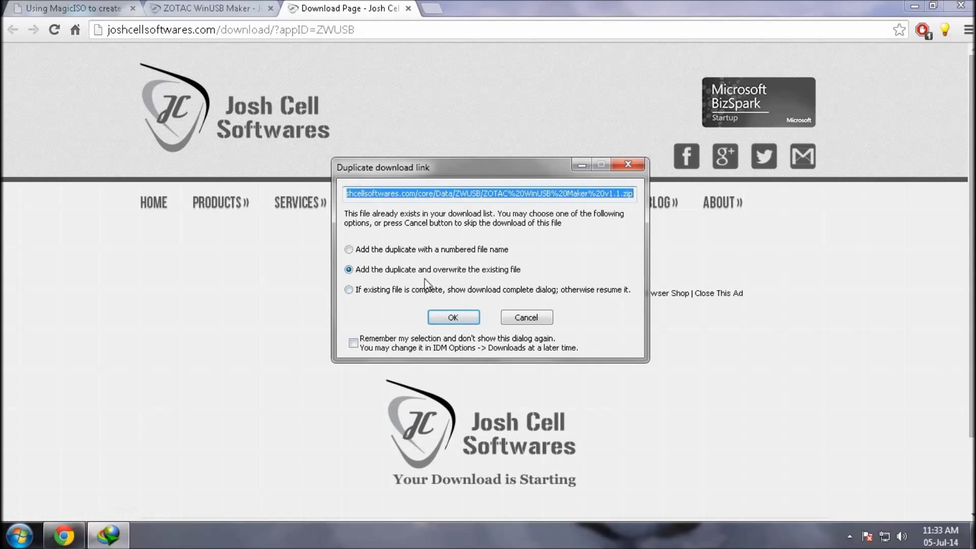
click(528, 318)
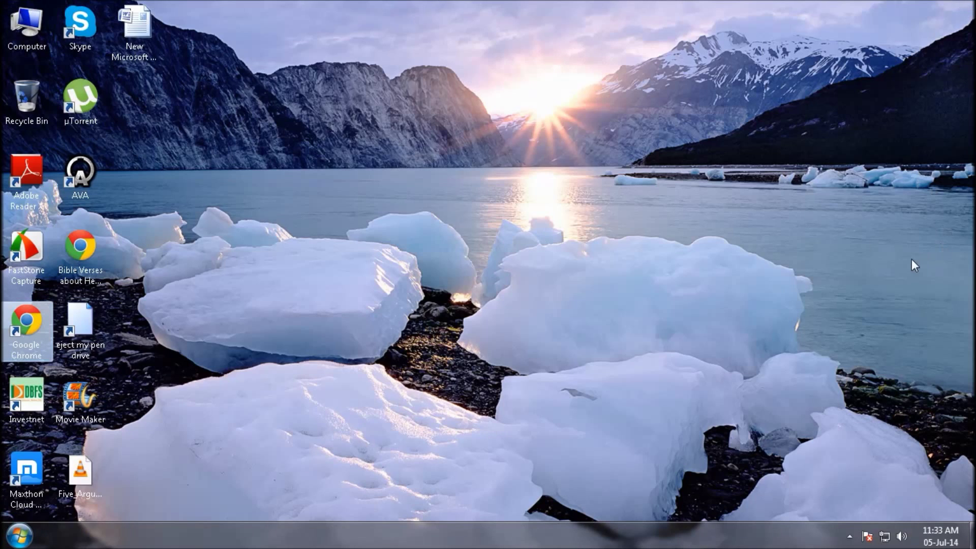
Launch Magic ISO Maker from a Start search for 'magi' as an unregistered trial.
click(19, 535)
text(mag)
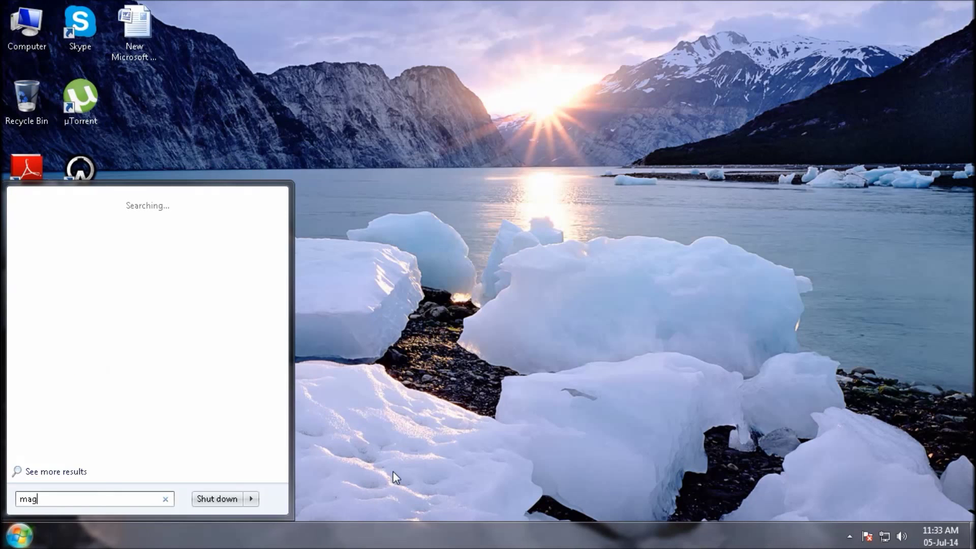
text(i)
click(392, 478)
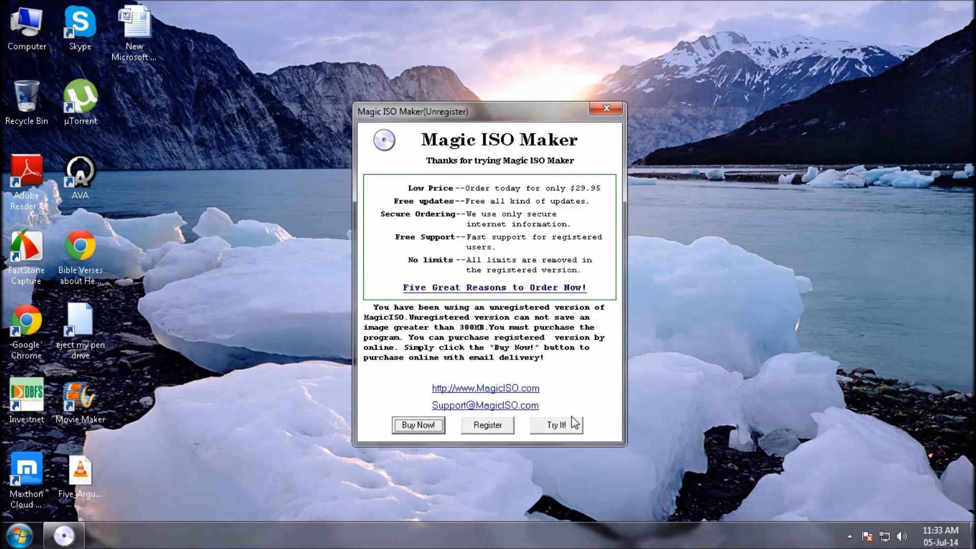
click(565, 430)
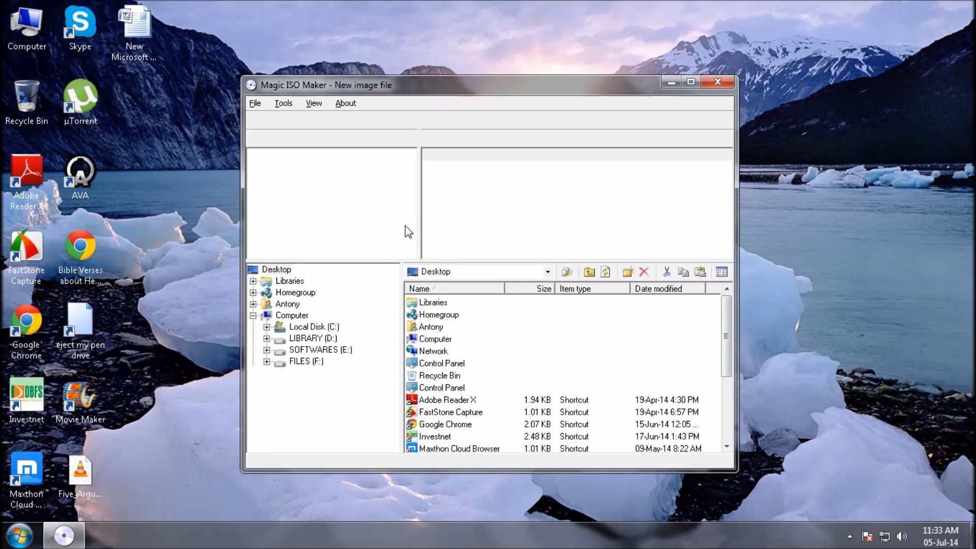
Check the drives in Computer, minimize it, and open Magic ISO Maker's Tools menu.
double_click(47, 24)
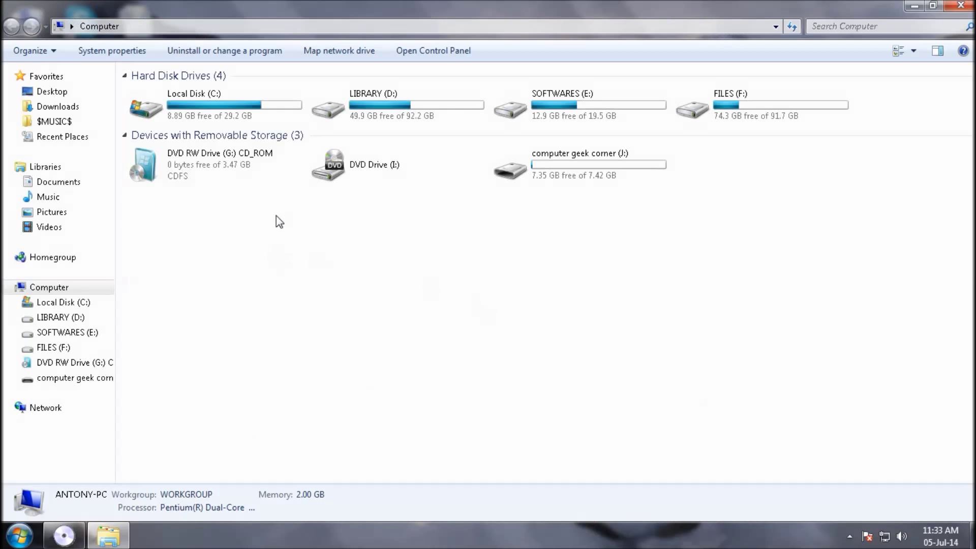
click(915, 6)
click(314, 103)
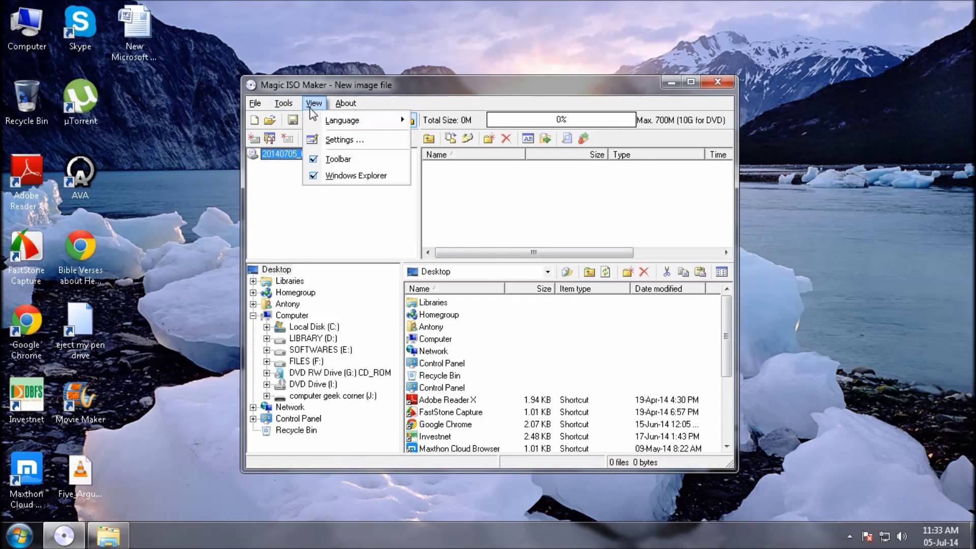
click(294, 107)
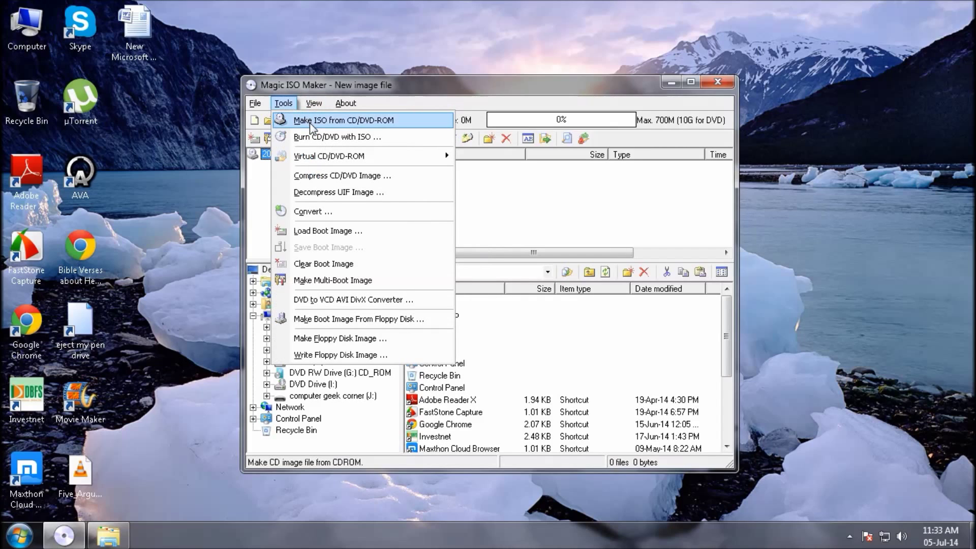
Start a disc-to-ISO image saved to the desktop in Standard ISO format.
click(312, 122)
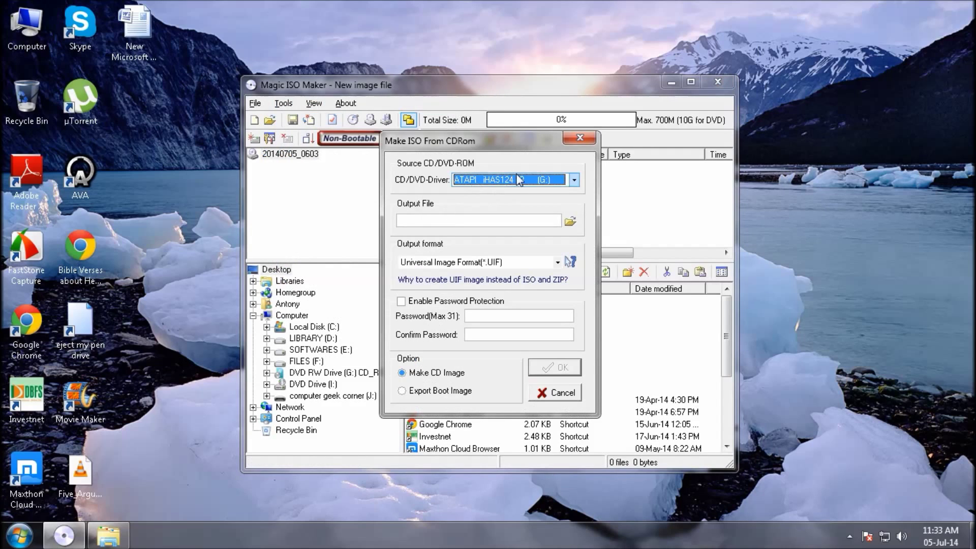
click(569, 220)
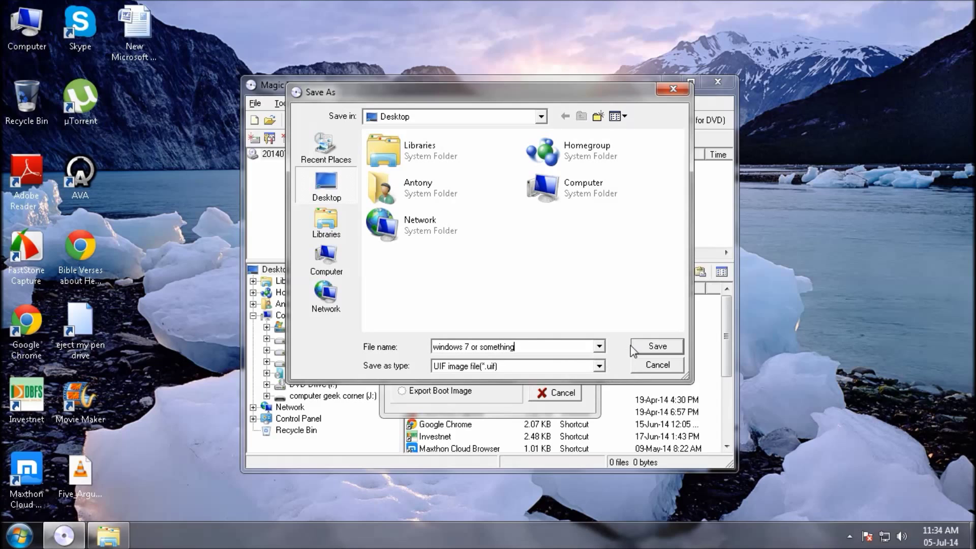
click(649, 349)
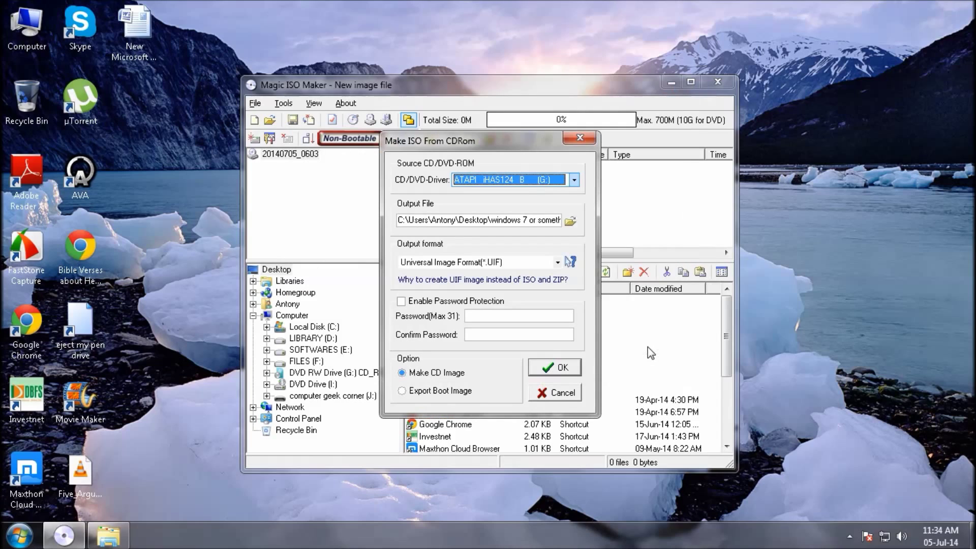
click(558, 263)
click(496, 274)
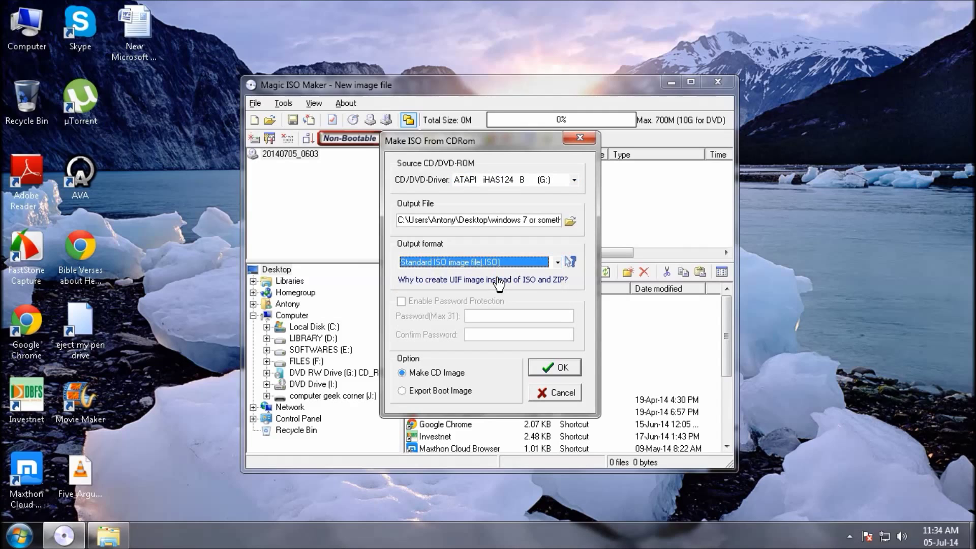
click(552, 370)
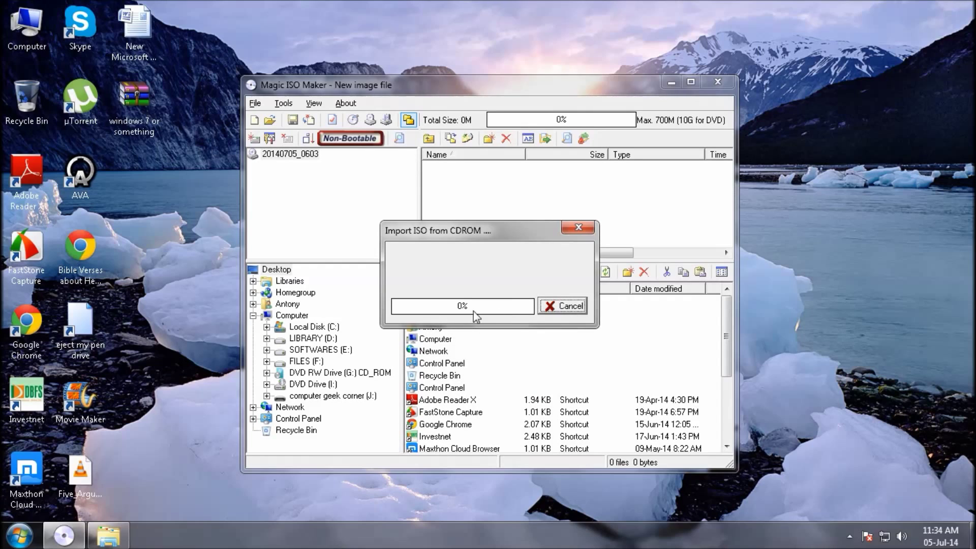
Cancel the import, permanently delete 'windows 7 or something', and close Magic ISO Maker.
click(563, 307)
key(shift+Delete)
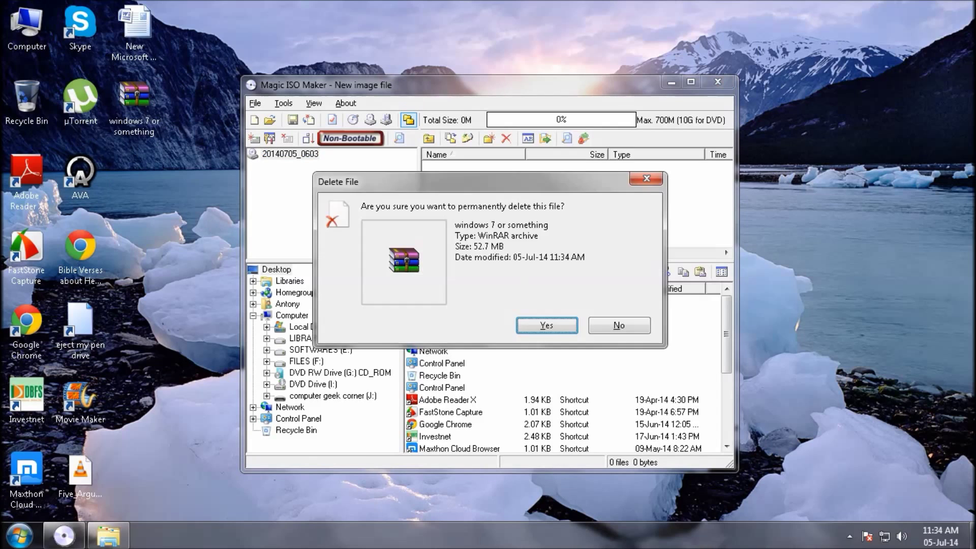
key(Return)
click(717, 82)
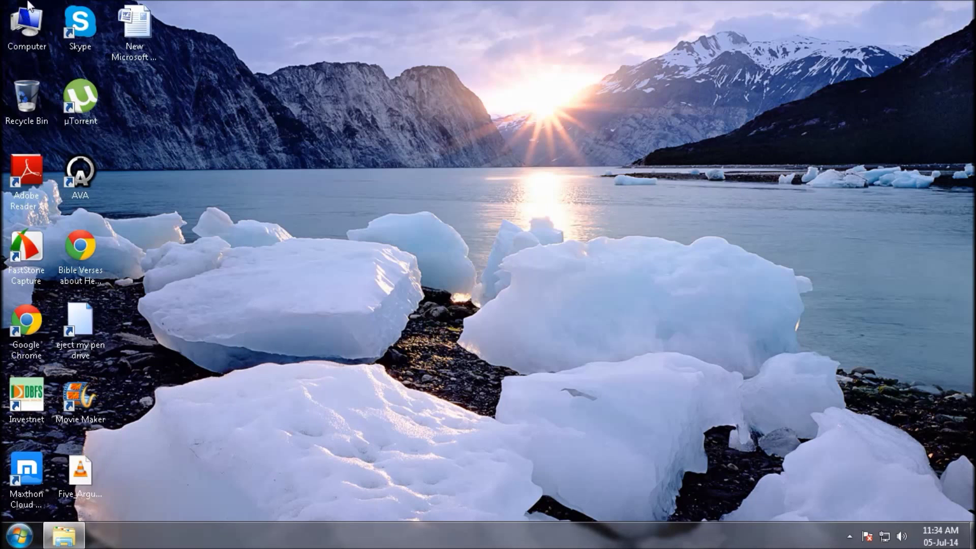
Open the ZOTAC WinUSB Maker v1.1 archive on SOFTWARES (E:) and run the application inside.
double_click(26, 25)
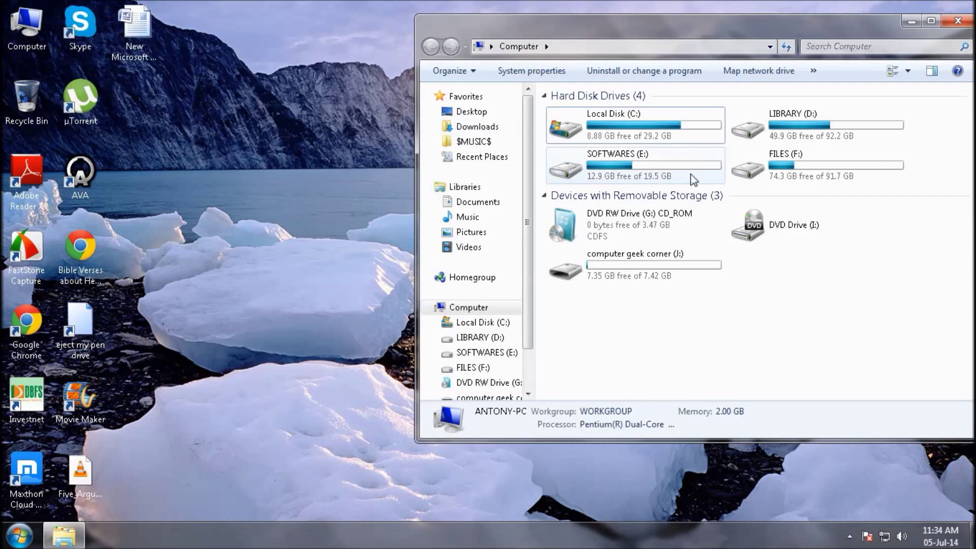
double_click(679, 160)
double_click(594, 294)
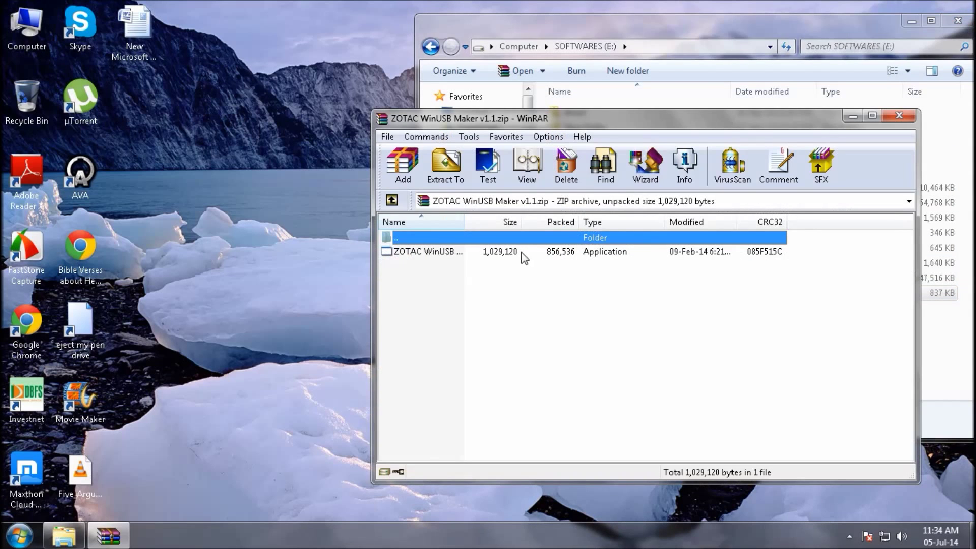
click(517, 251)
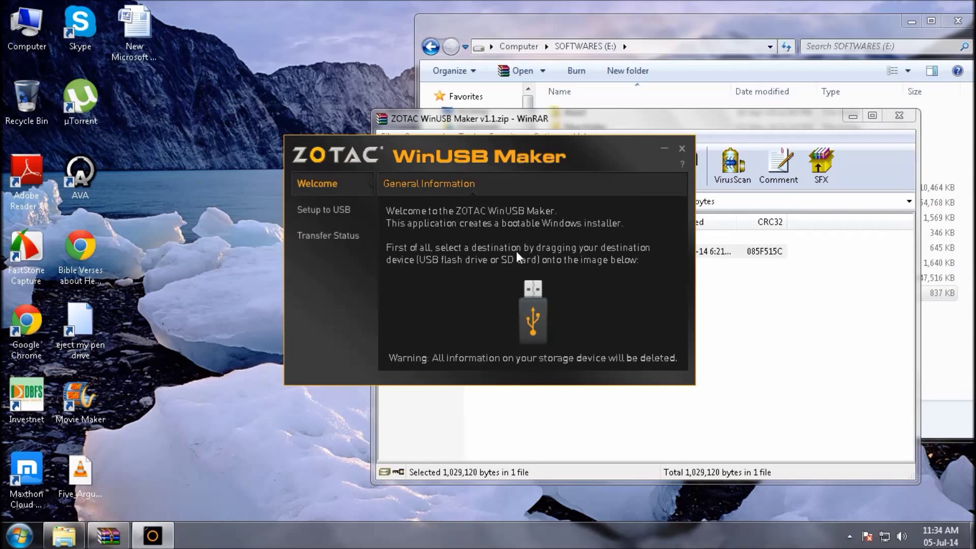
Close WinRAR and drag the computer geek corner (J:) flash drive in as the destination.
click(899, 115)
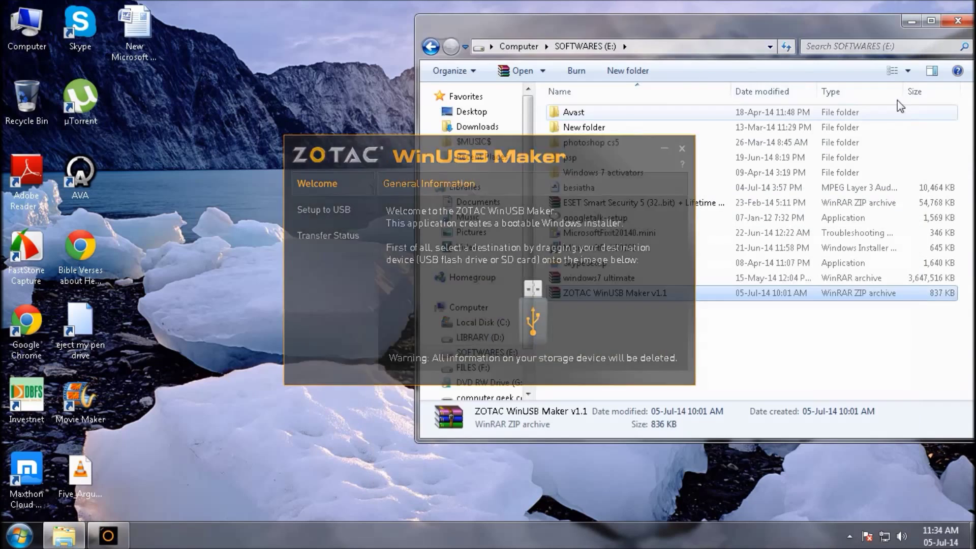
click(958, 20)
double_click(3, 6)
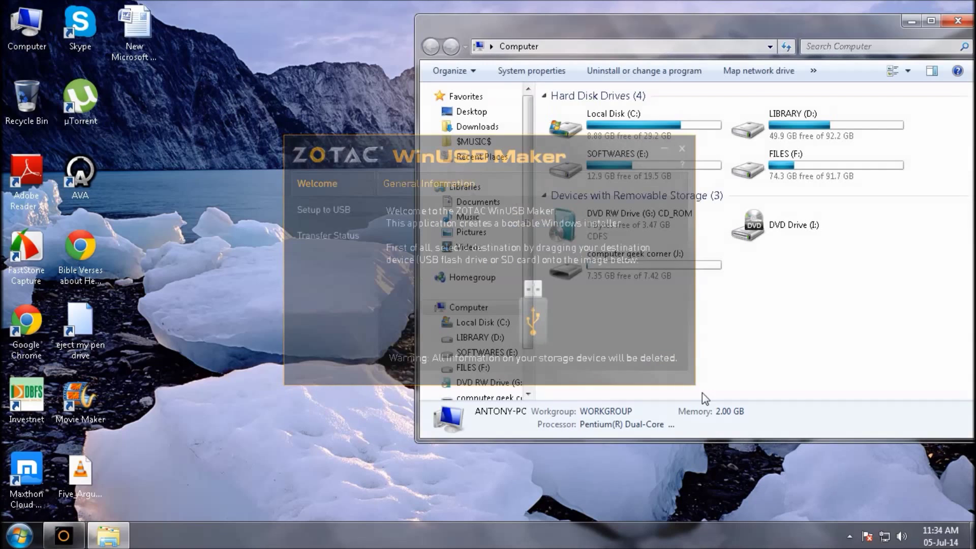
drag(719, 23, 824, 25)
drag(742, 275, 613, 318)
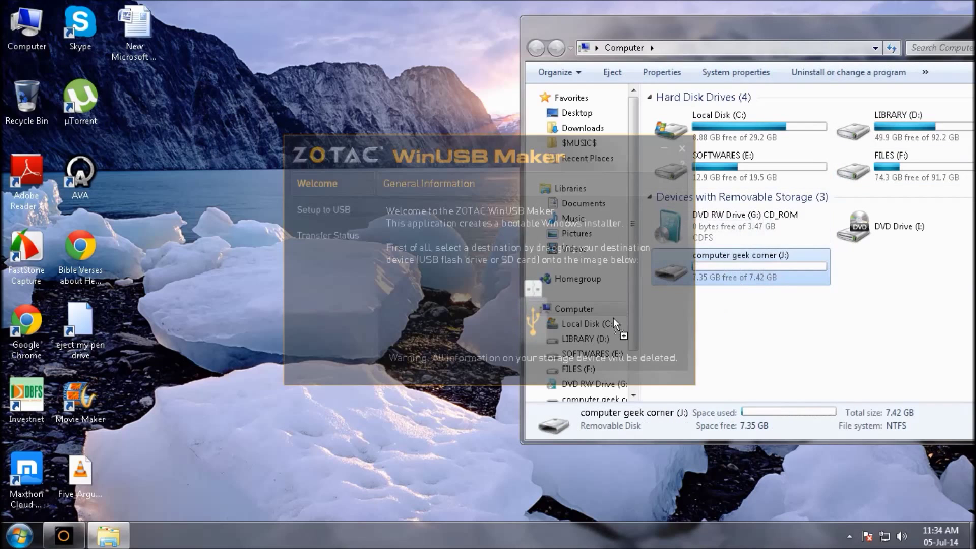
drag(544, 331, 544, 331)
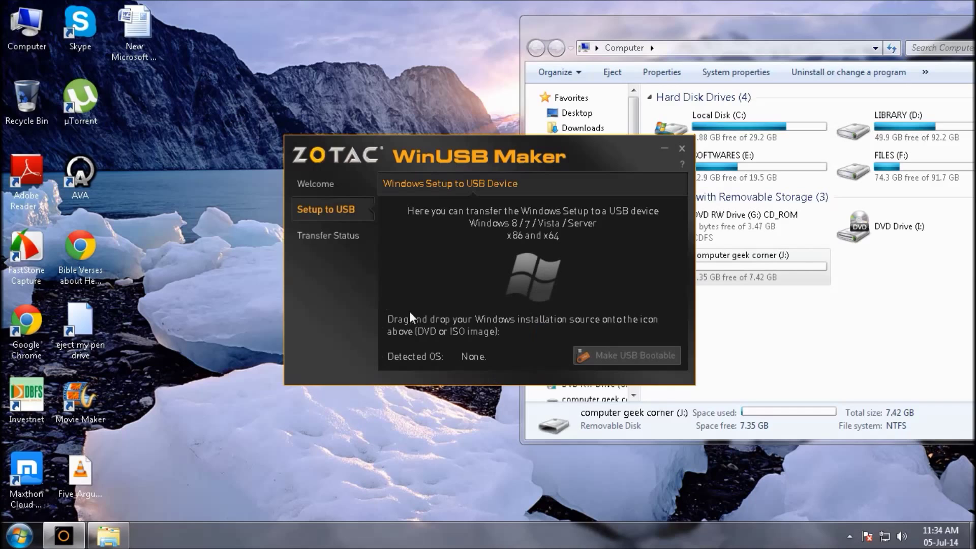
Drag the windows7 ultimate image from SOFTWARES (E:) in as the source, detecting Windows 6.x.
double_click(763, 165)
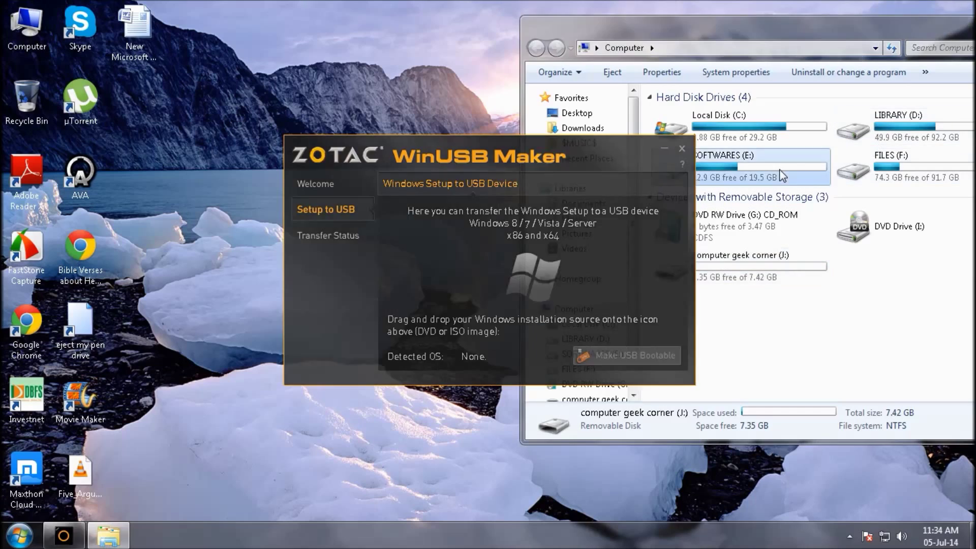
drag(813, 23, 900, 23)
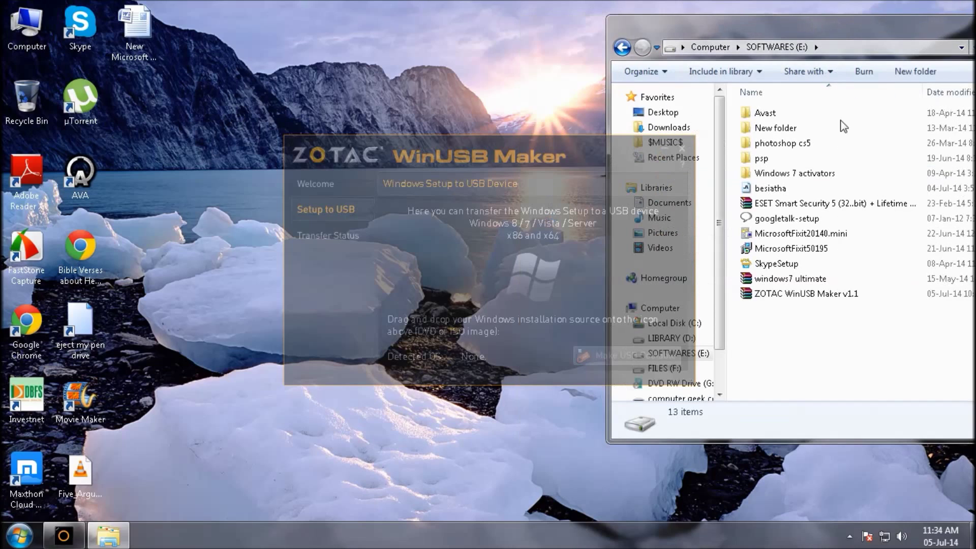
drag(794, 283, 590, 293)
drag(524, 309, 519, 308)
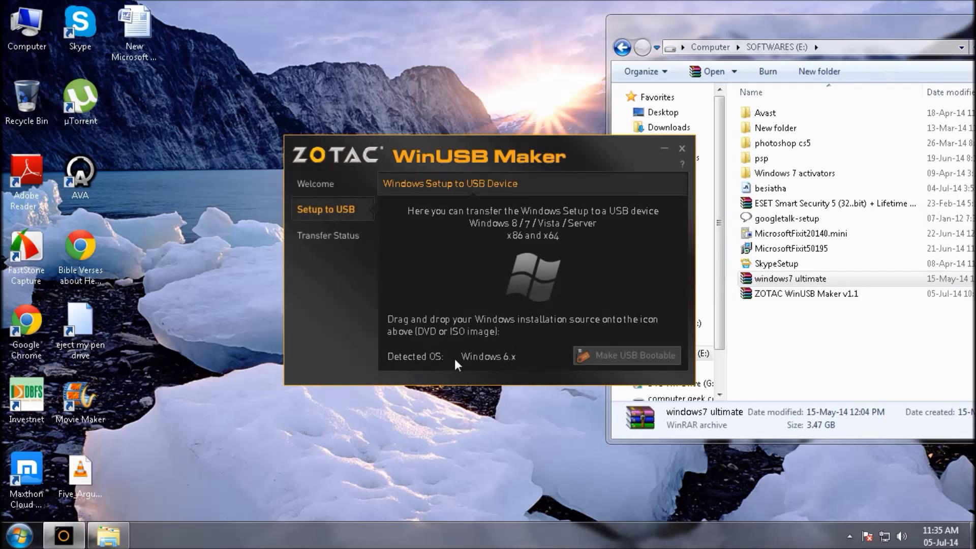
Make the 7.42 GB USB drive bootable, accept the erase warning, and close the file browser.
click(611, 349)
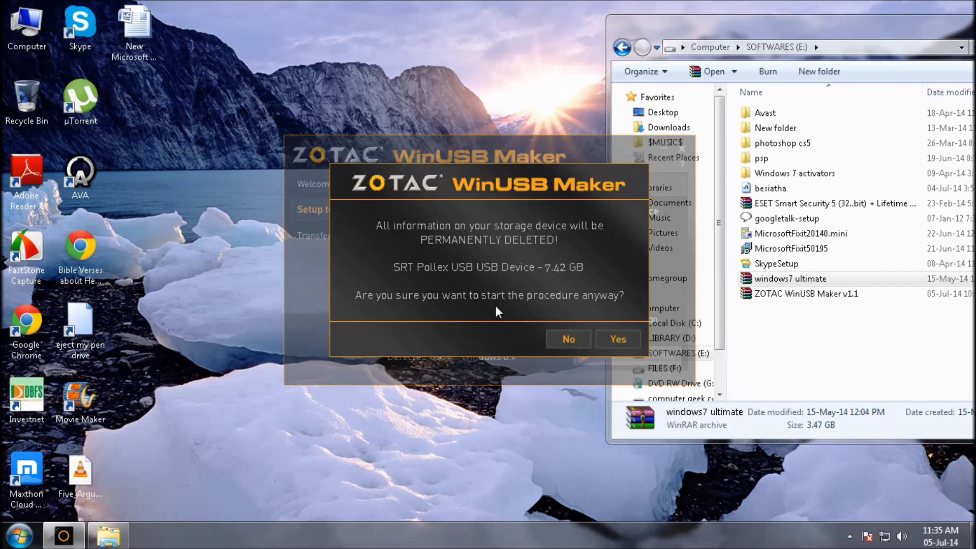
click(630, 340)
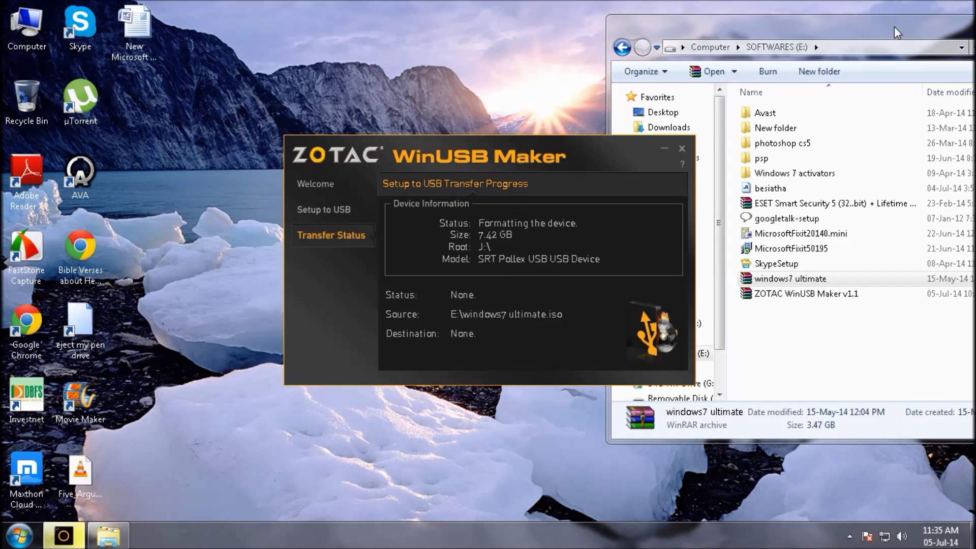
drag(889, 28, 519, 13)
click(778, 7)
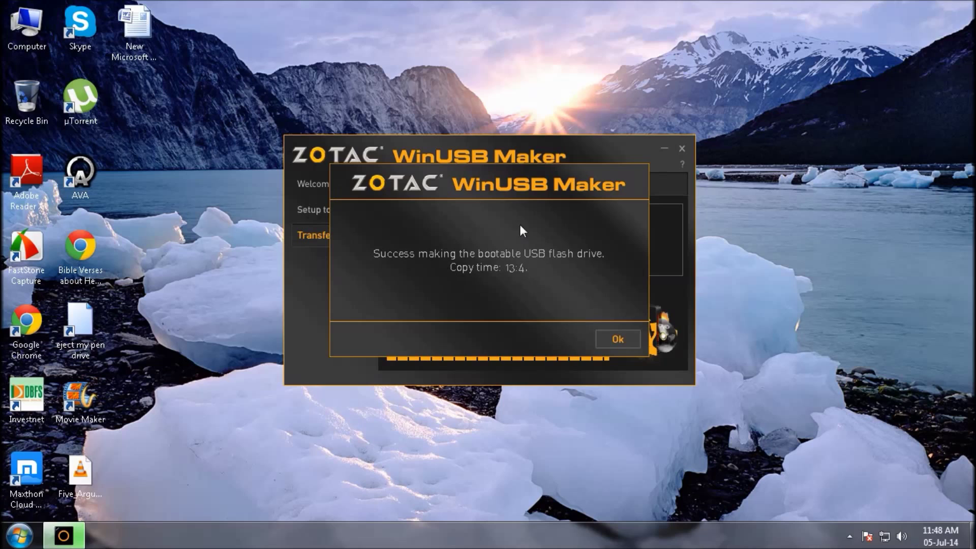
Dismiss the success message, close WinUSB Maker, and bring up the Start menu's Restart option.
click(629, 341)
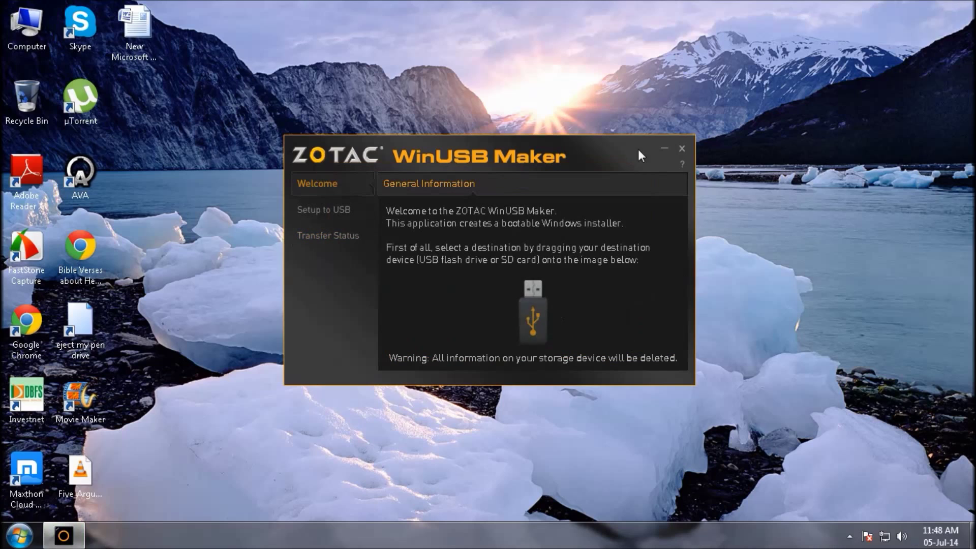
click(682, 148)
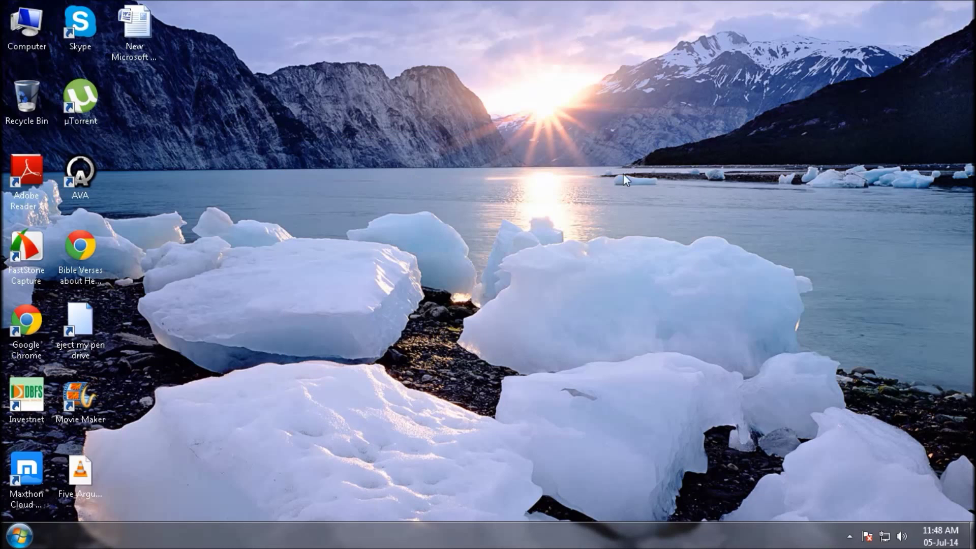
click(20, 536)
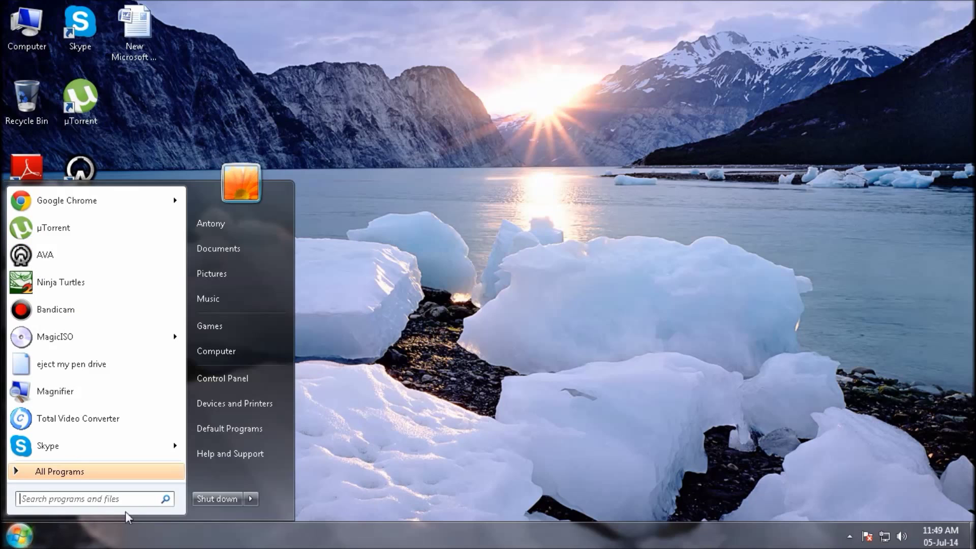
click(252, 498)
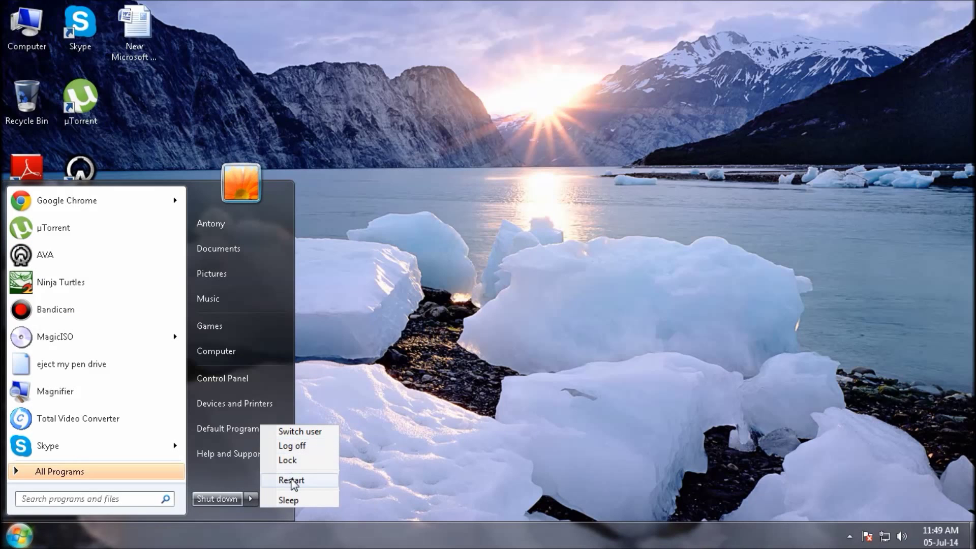